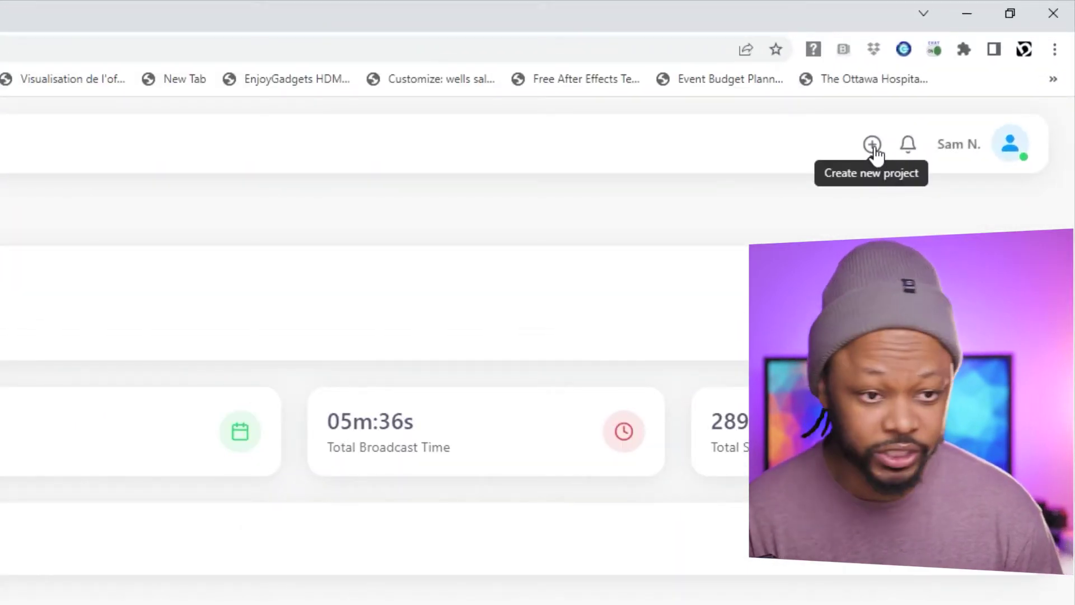
# - Create a single-broadcast project named "Evmux First impression" and enter its studio
pyautogui.click(872, 145)
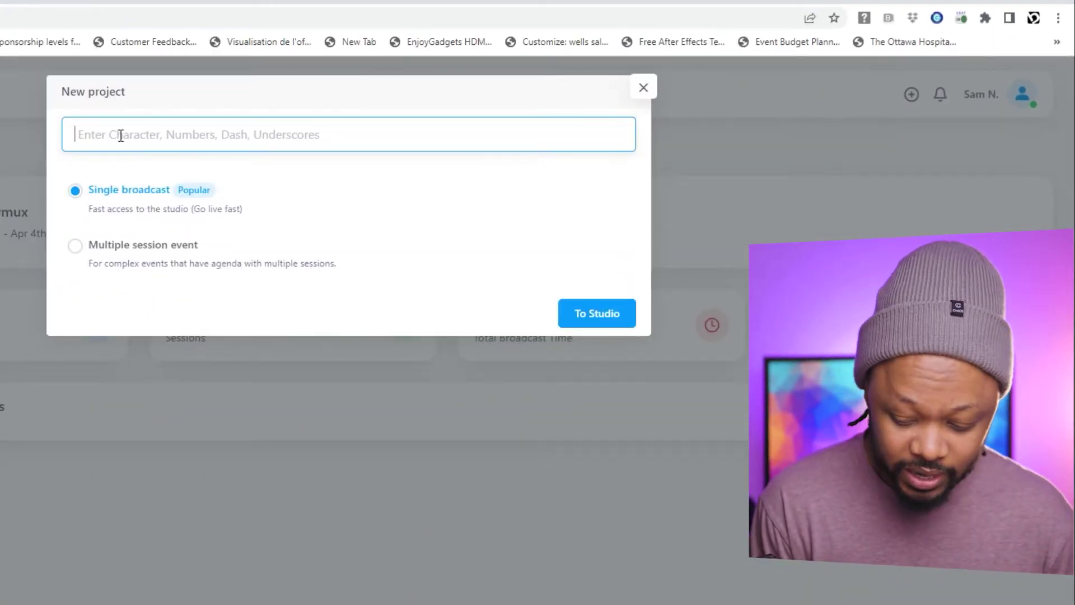
pyautogui.write('Evmux First impression')
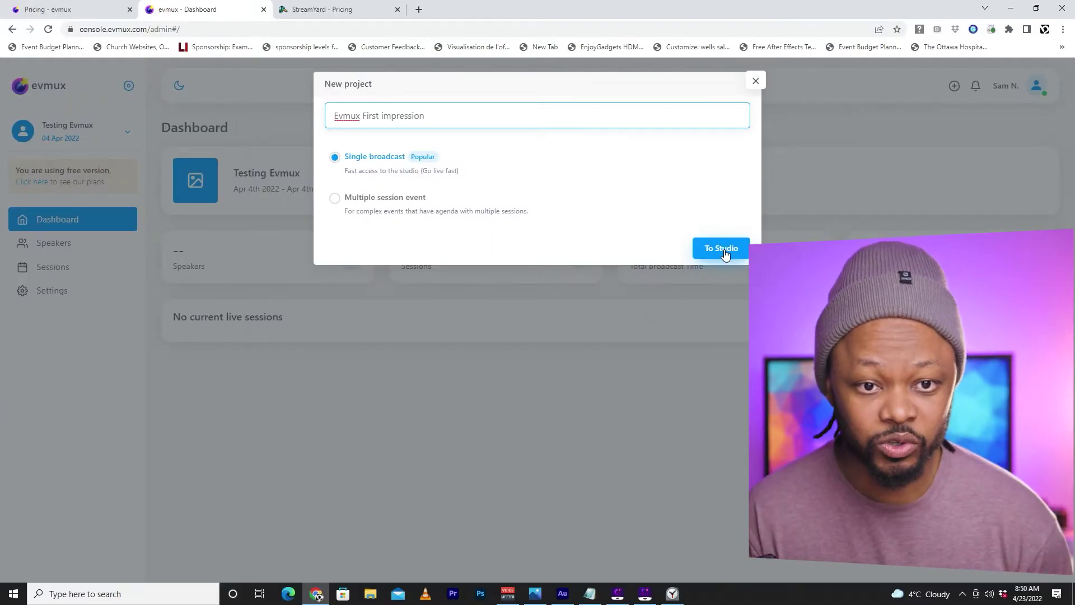
pyautogui.click(724, 248)
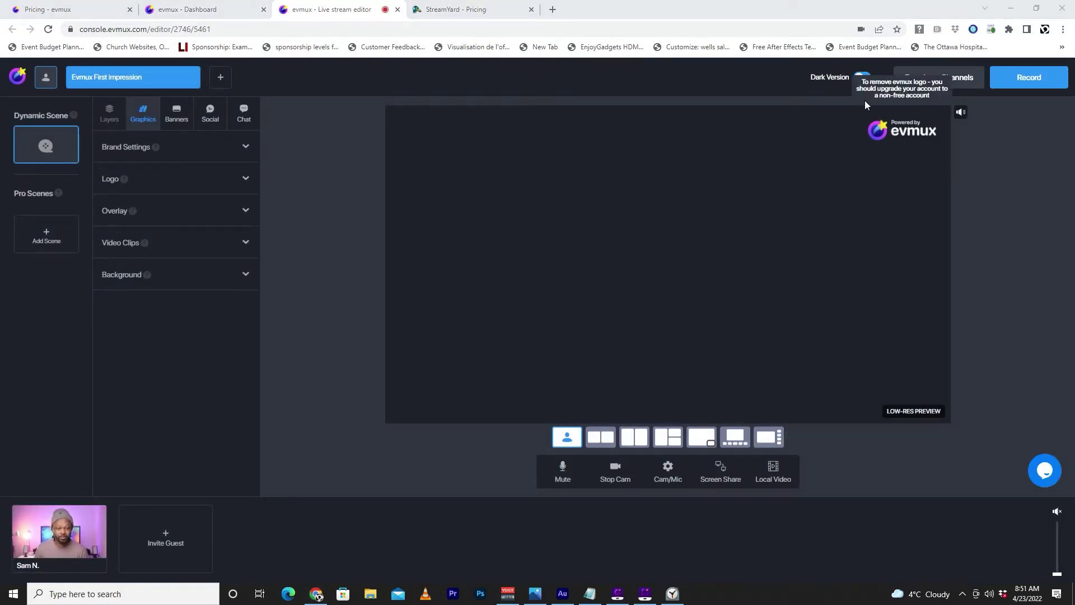
# - Preview the studio in its light version and return it to the dark version
pyautogui.click(857, 79)
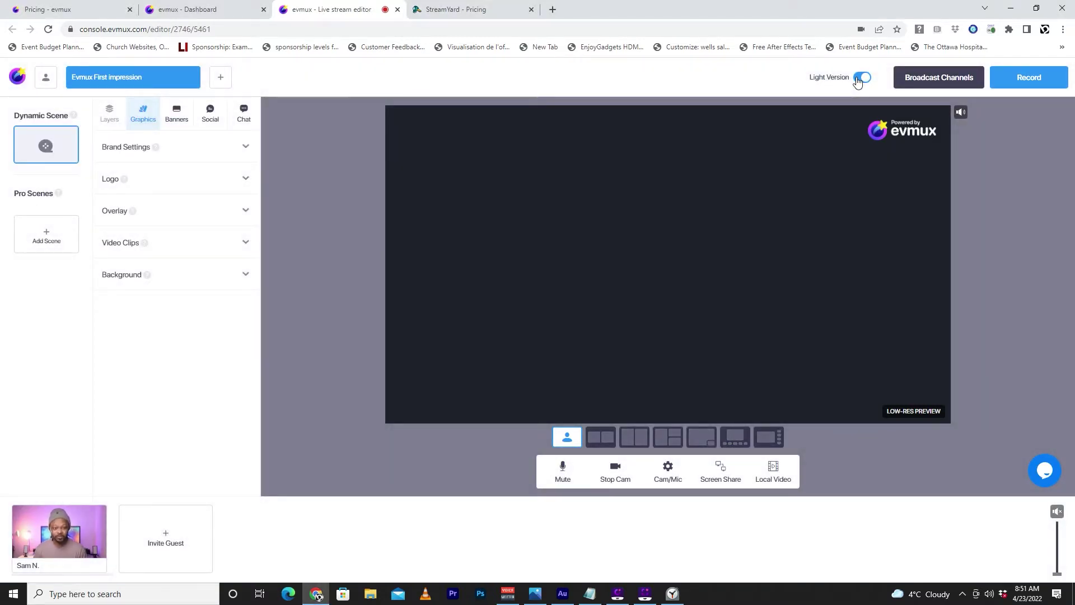
pyautogui.click(858, 80)
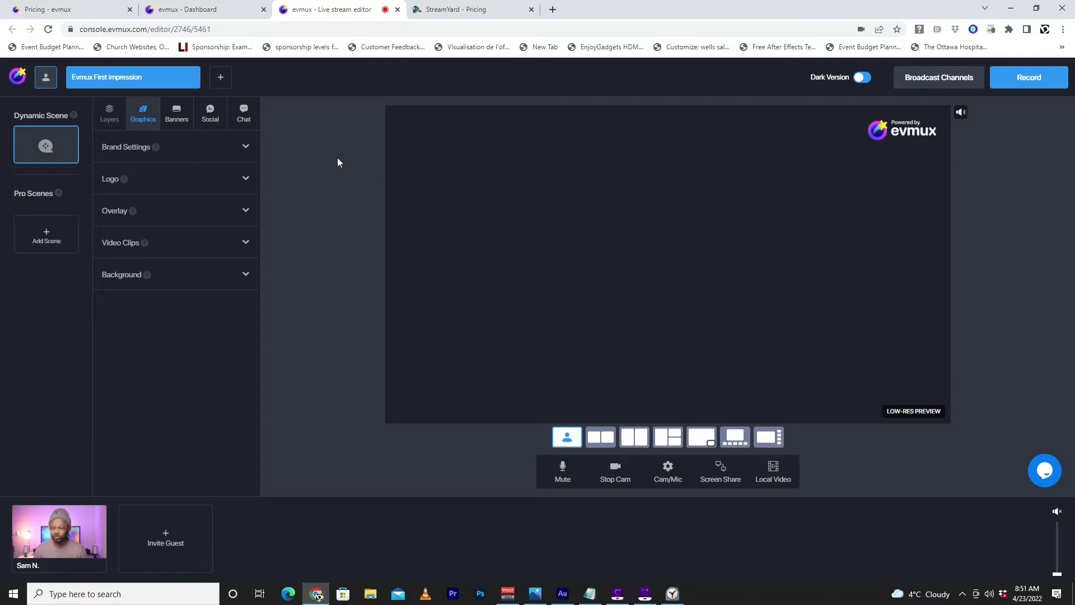
pyautogui.moveTo(47, 551)
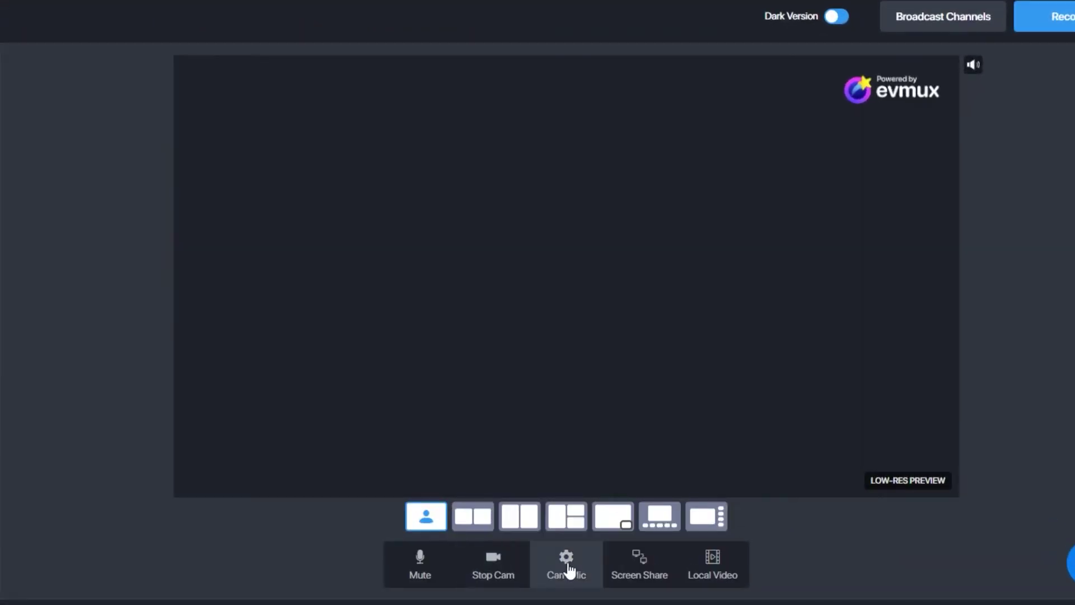
# - Choose Blackmagic Design (1edb:be55) as the studio's video input
pyautogui.click(567, 568)
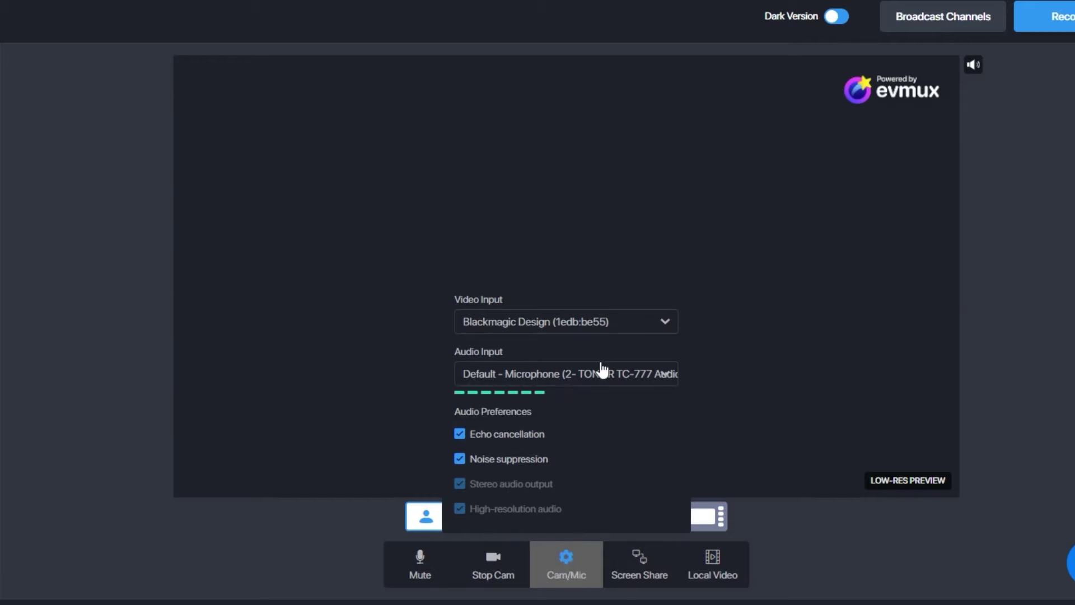
pyautogui.click(650, 327)
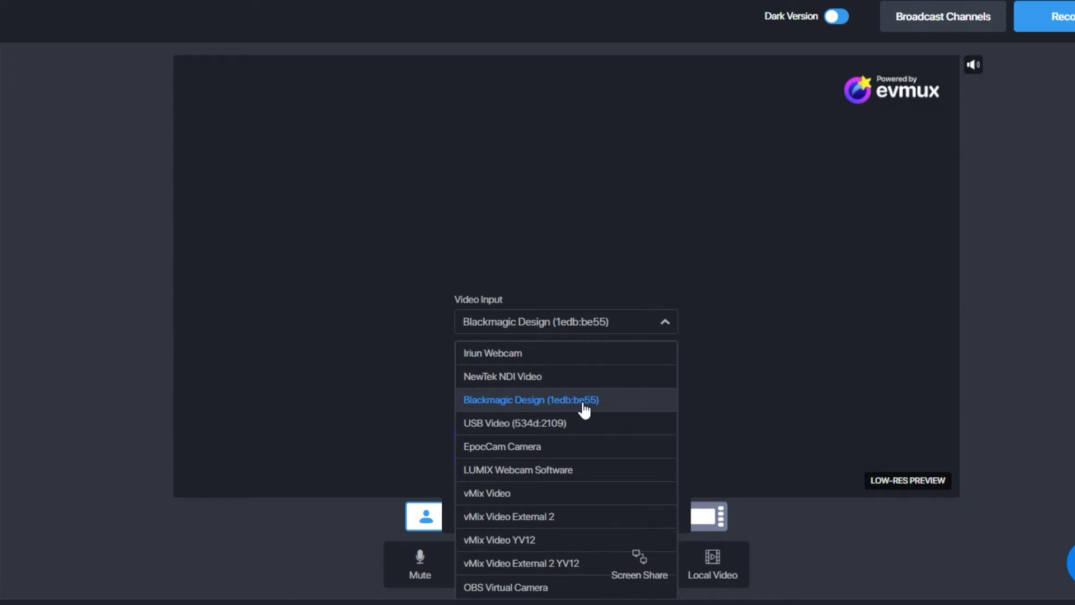
pyautogui.click(604, 401)
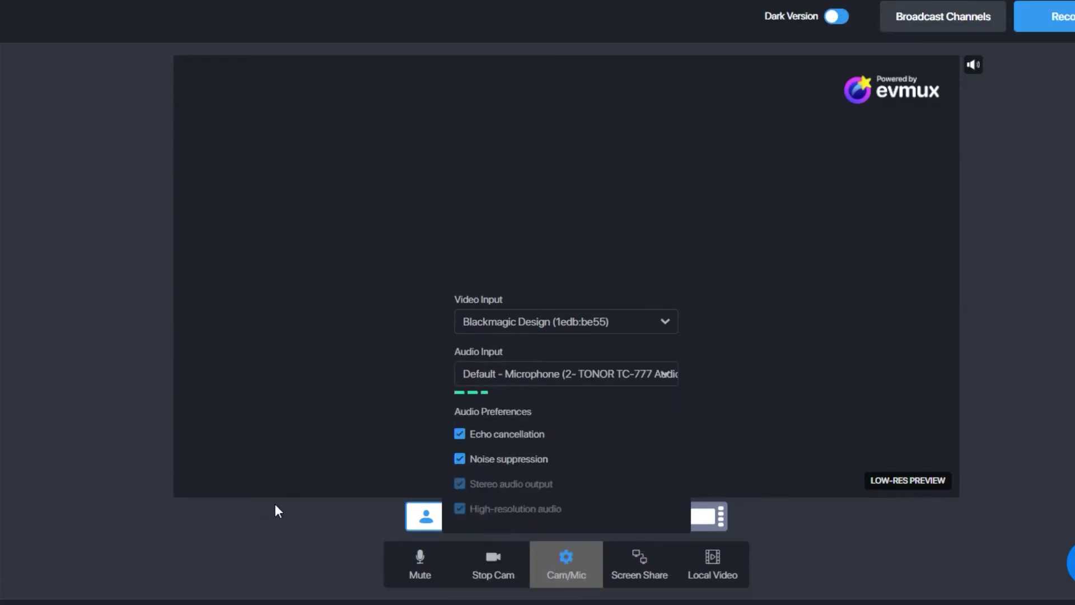
# - Set the audio input to Line 1/2 (4- M-Audio Producer) and turn off echo cancellation
pyautogui.click(646, 376)
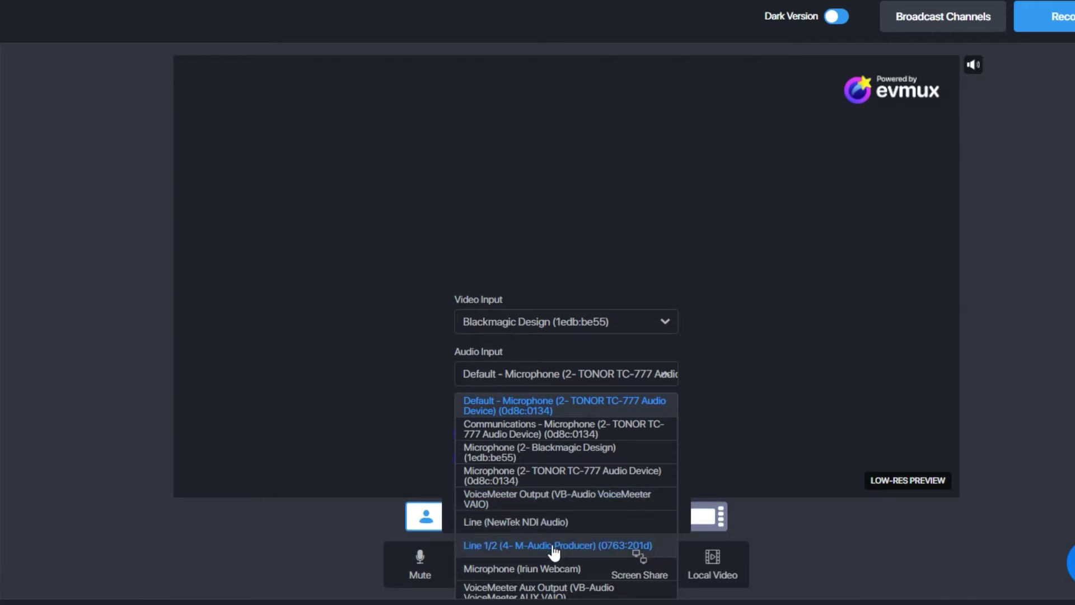
pyautogui.click(575, 545)
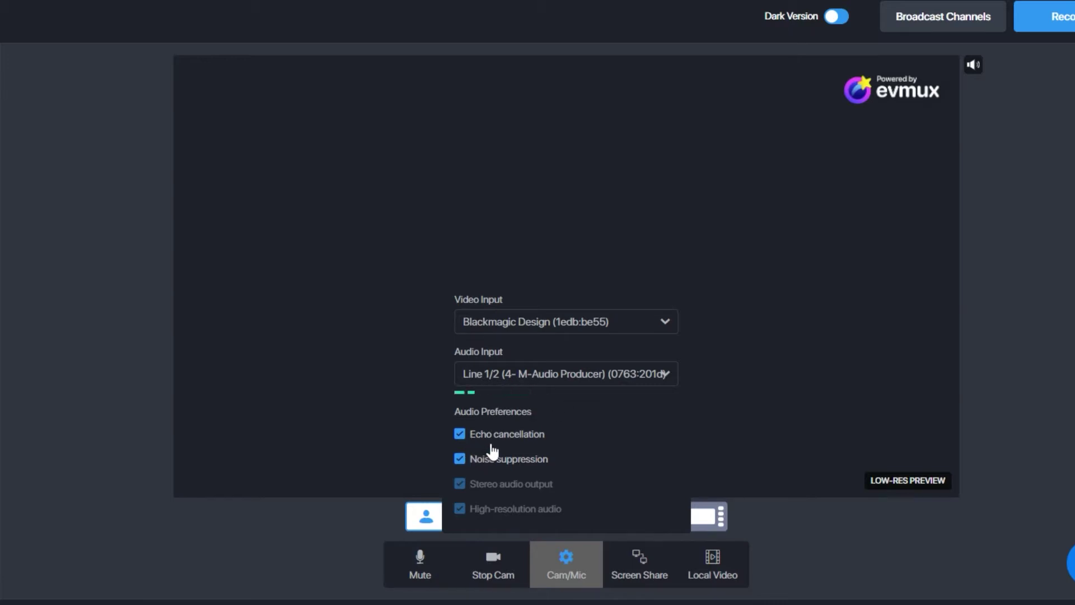
pyautogui.click(459, 434)
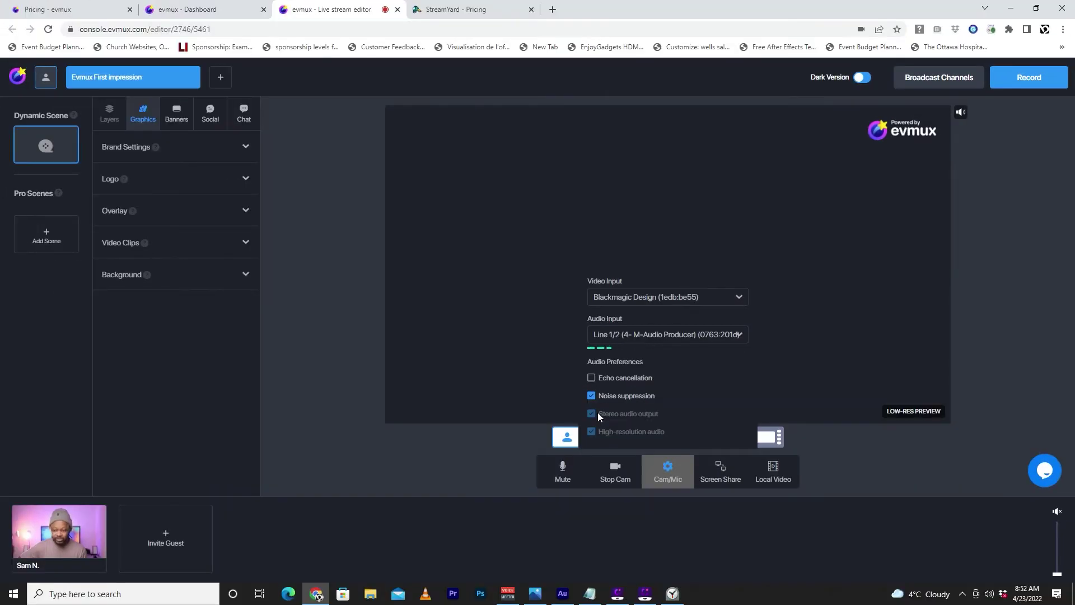
pyautogui.click(472, 451)
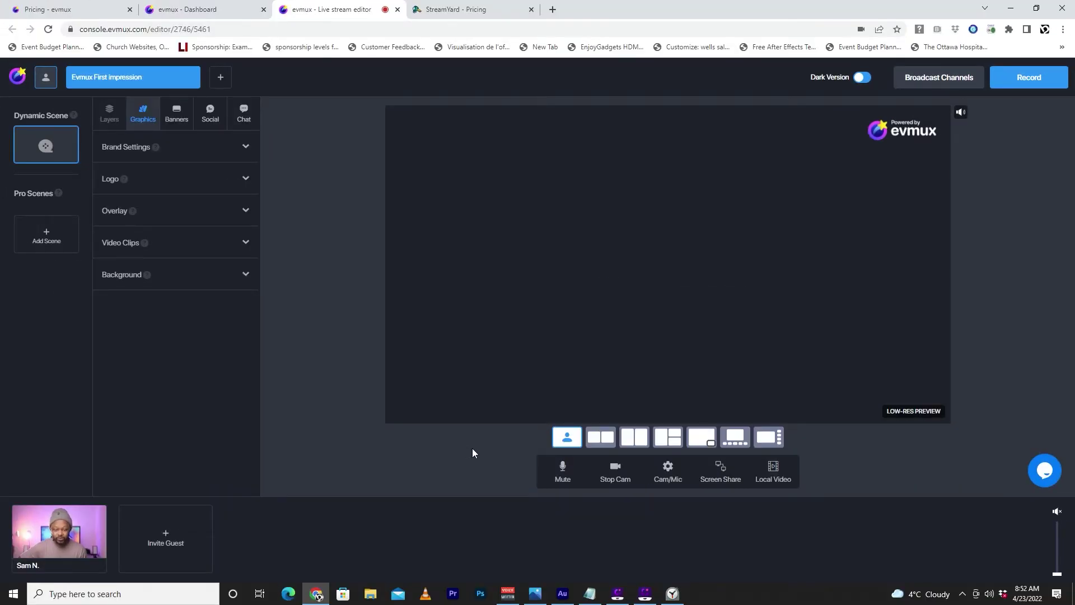
# - Add the host's camera feed to the stream
pyautogui.moveTo(78, 542)
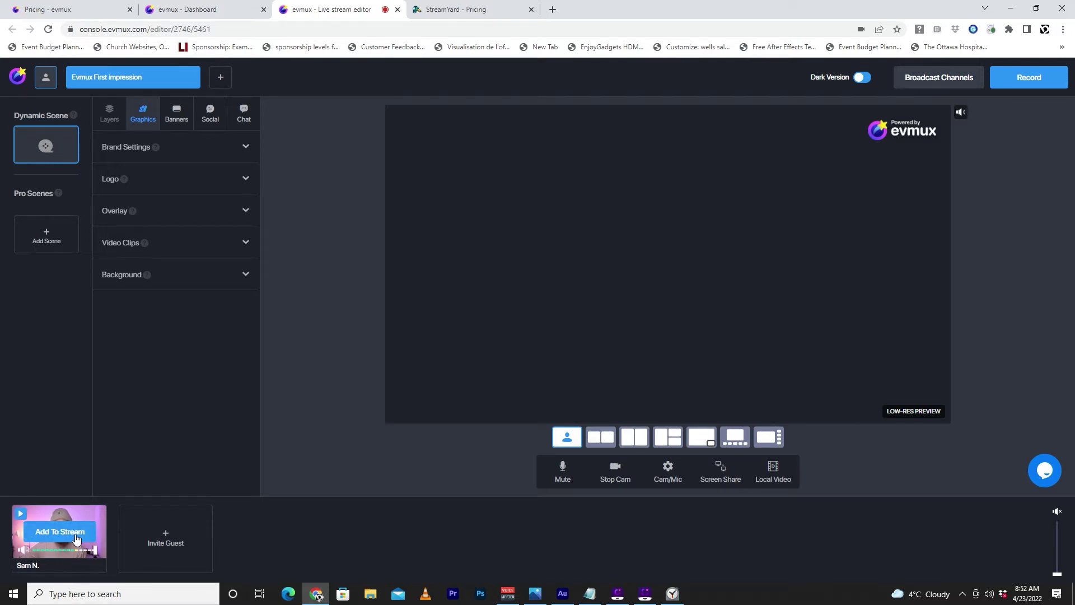
pyautogui.click(77, 537)
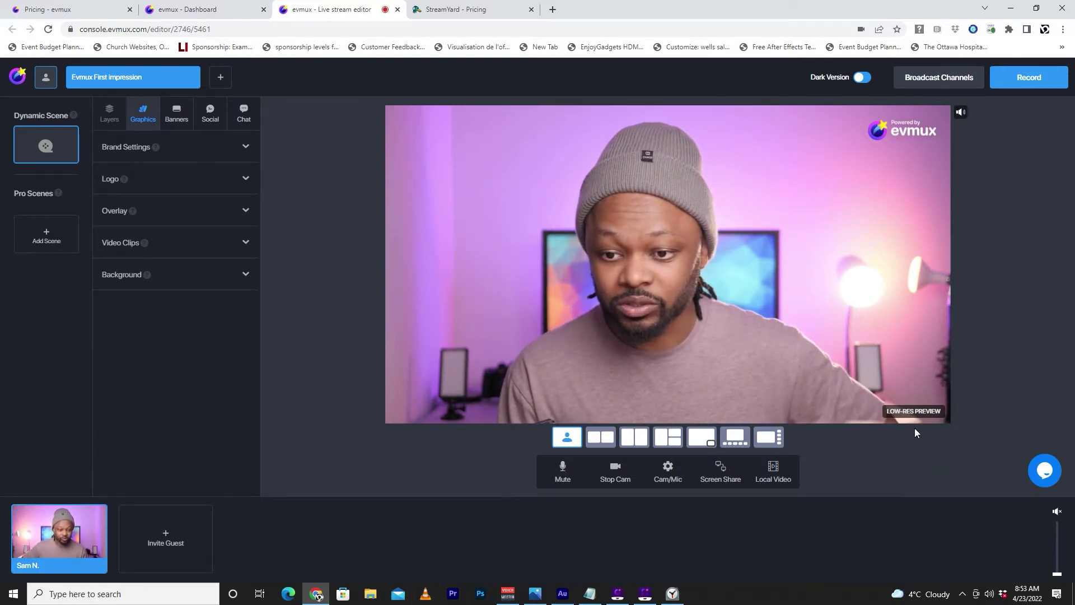
pyautogui.moveTo(141, 334)
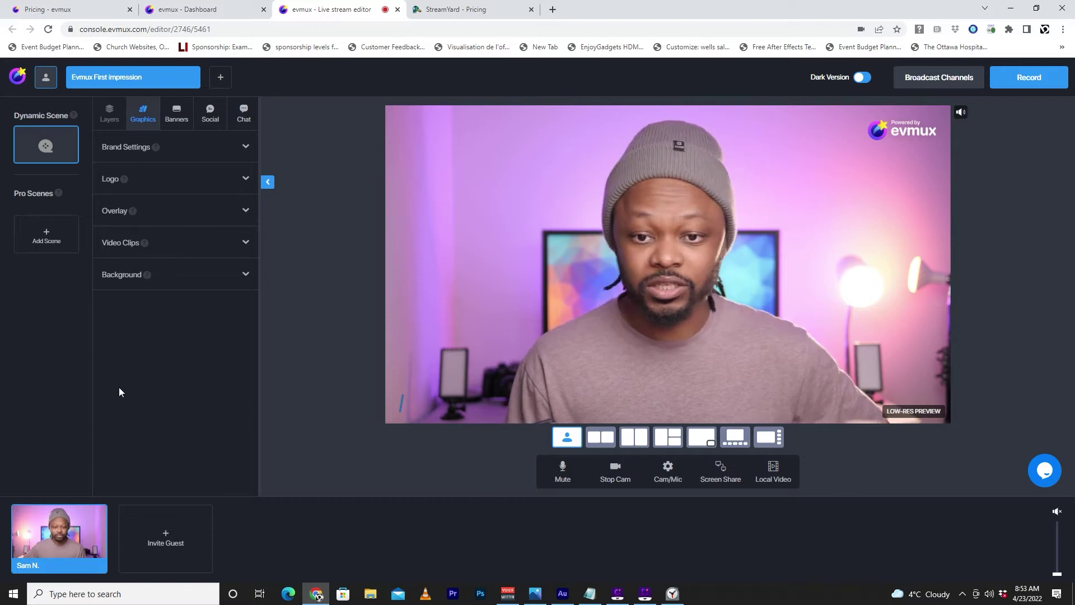
# - Add the Live Production Tips & Tools YouTube channel as a broadcast destination, allowing evmux access to its Google account
pyautogui.click(939, 82)
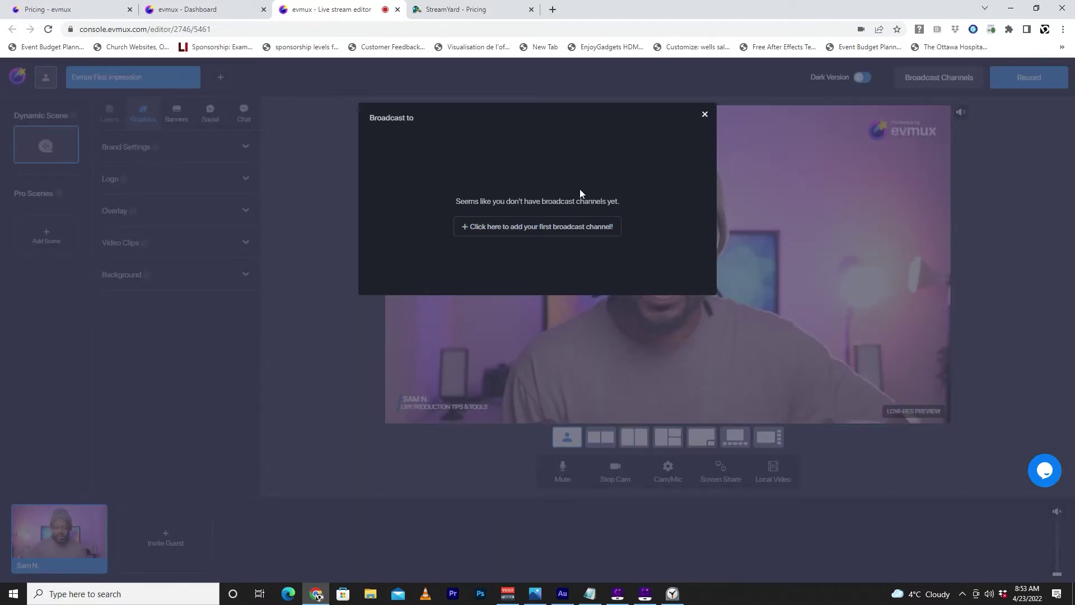
pyautogui.click(514, 228)
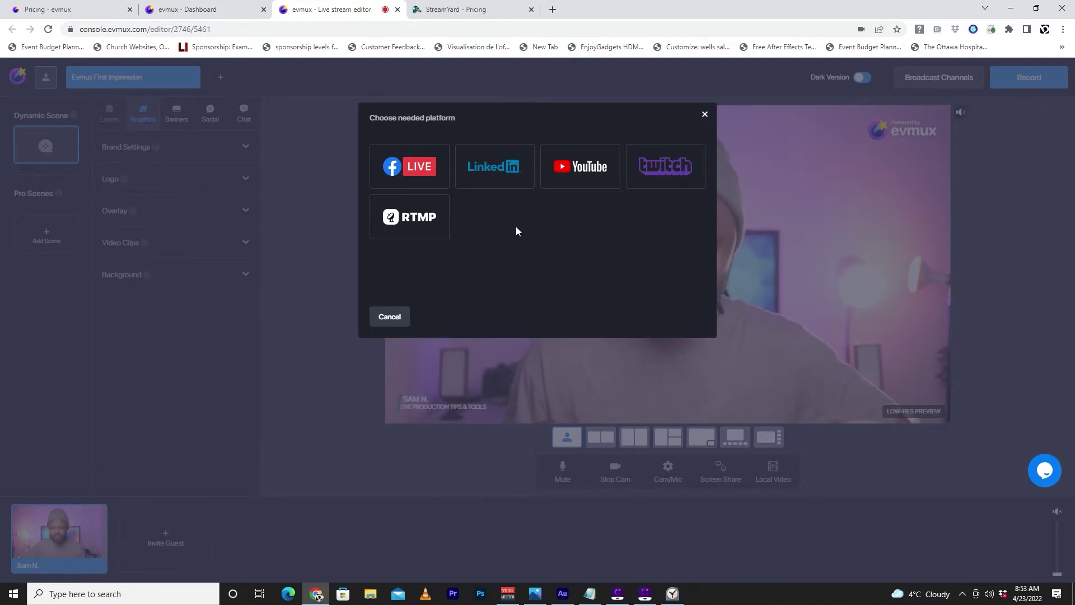
pyautogui.click(574, 183)
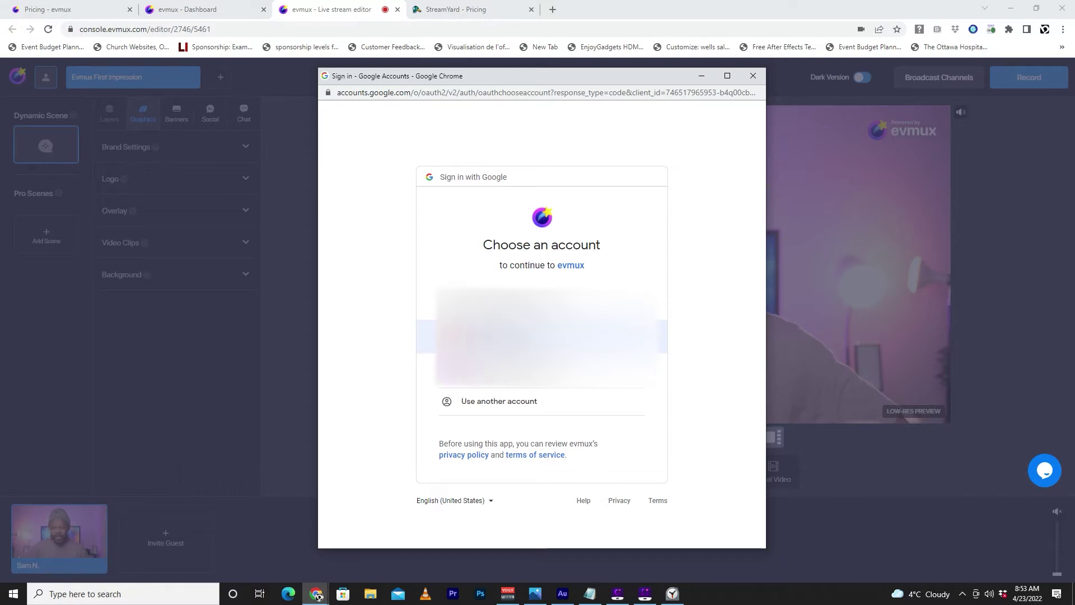
pyautogui.click(538, 336)
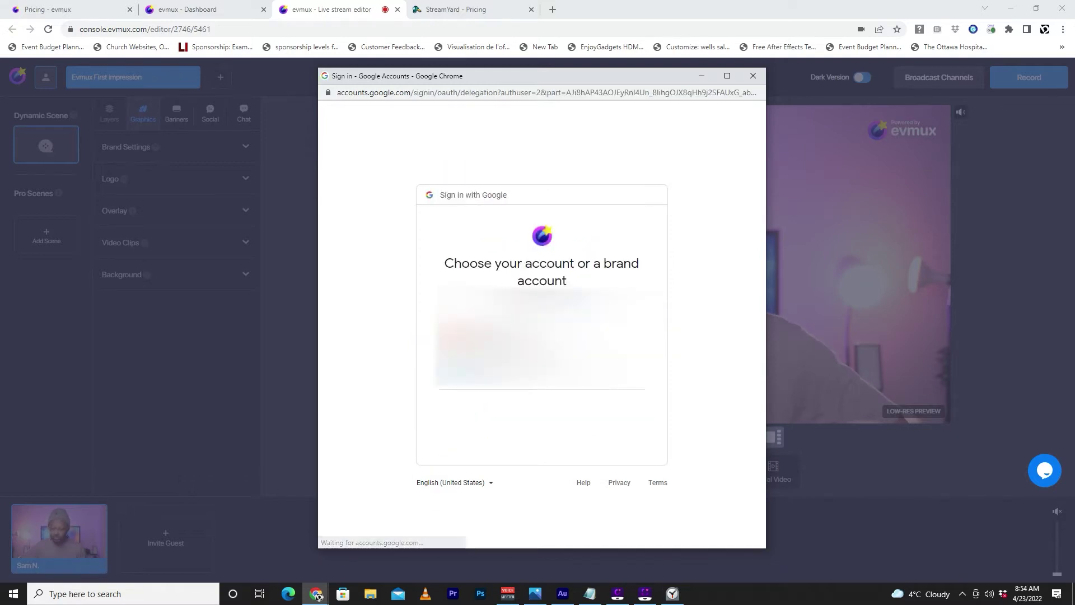
pyautogui.click(537, 336)
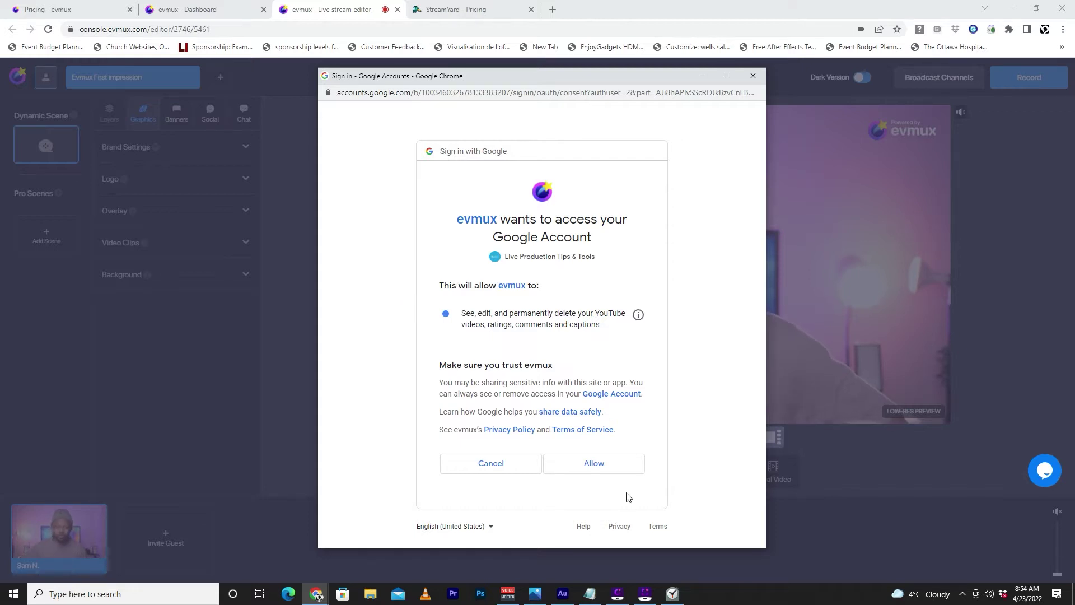
pyautogui.click(594, 464)
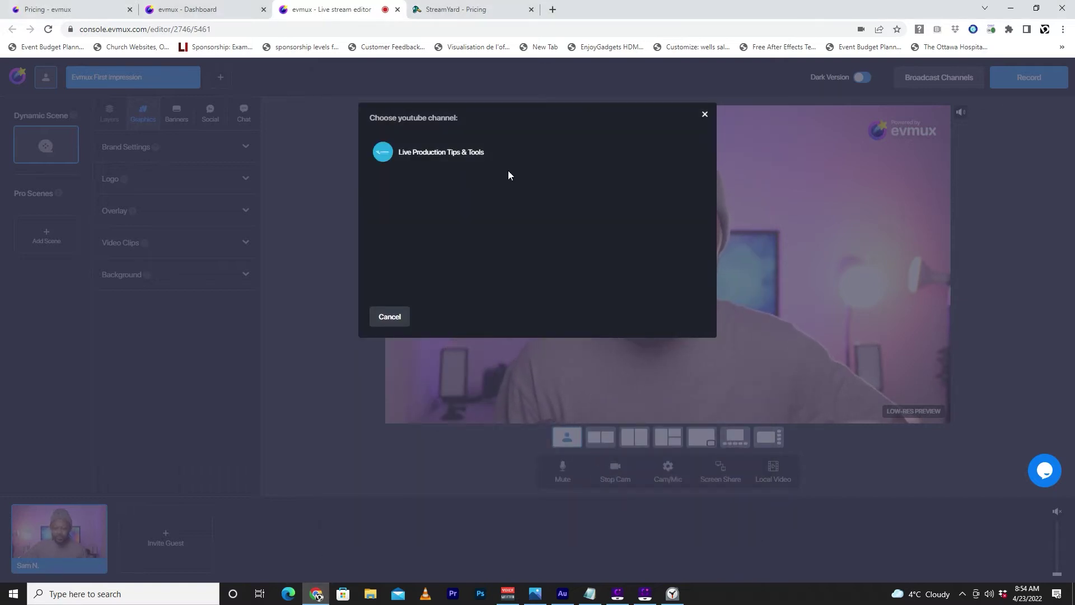
pyautogui.click(575, 162)
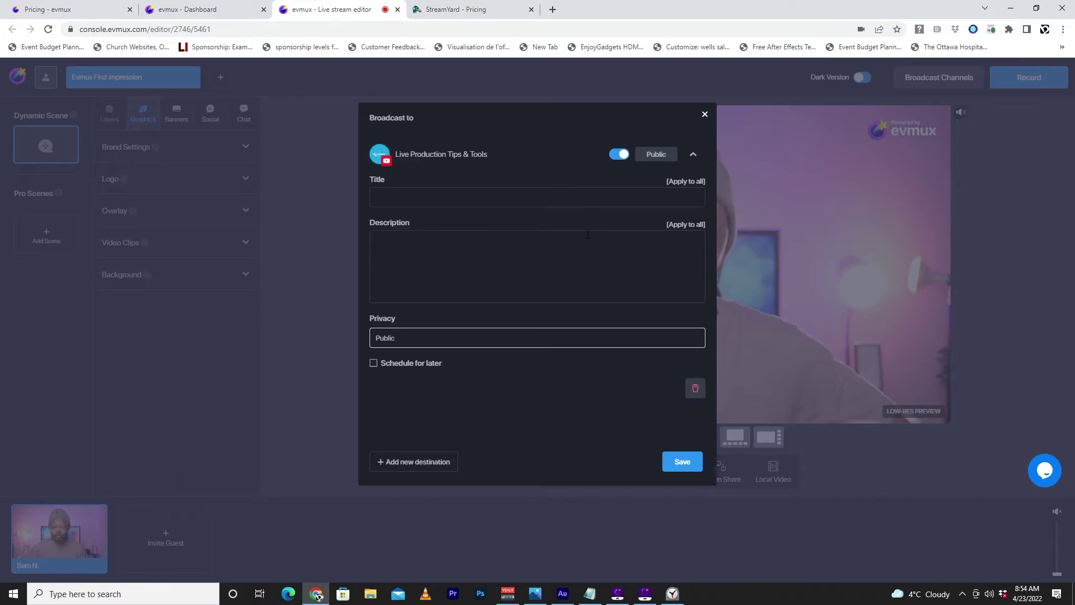
# - Title the YouTube broadcast "THE END OF STREAMYARD ? EVmux First Impression"
pyautogui.click(487, 198)
pyautogui.write('EVmux First Impression')
pyautogui.click(376, 197)
pyautogui.write('THE ')
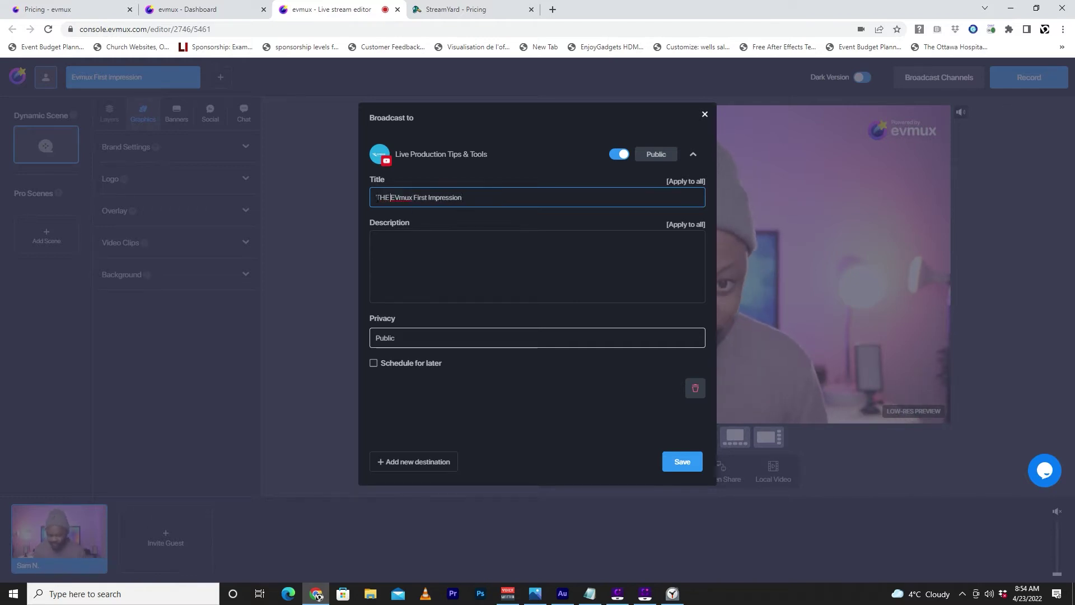
pyautogui.write('END OF STREAMYARD ?')
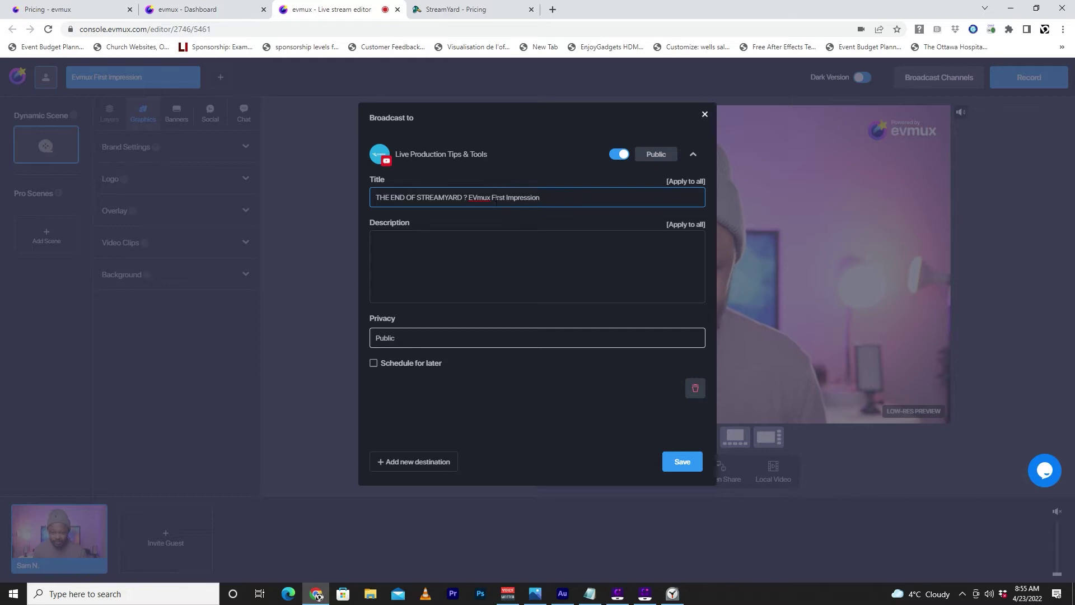
# - Enter the description "In this Video I am testing a new browser based streaming platform called EVMUX." plus a separate line "Join me Live", and save the destination
pyautogui.click(452, 268)
pyautogui.write('In this Video I am testing a new browser based streaming platform called EVMUX.')
pyautogui.press('Return')
pyautogui.press('Return')
pyautogui.write('Join me Live')
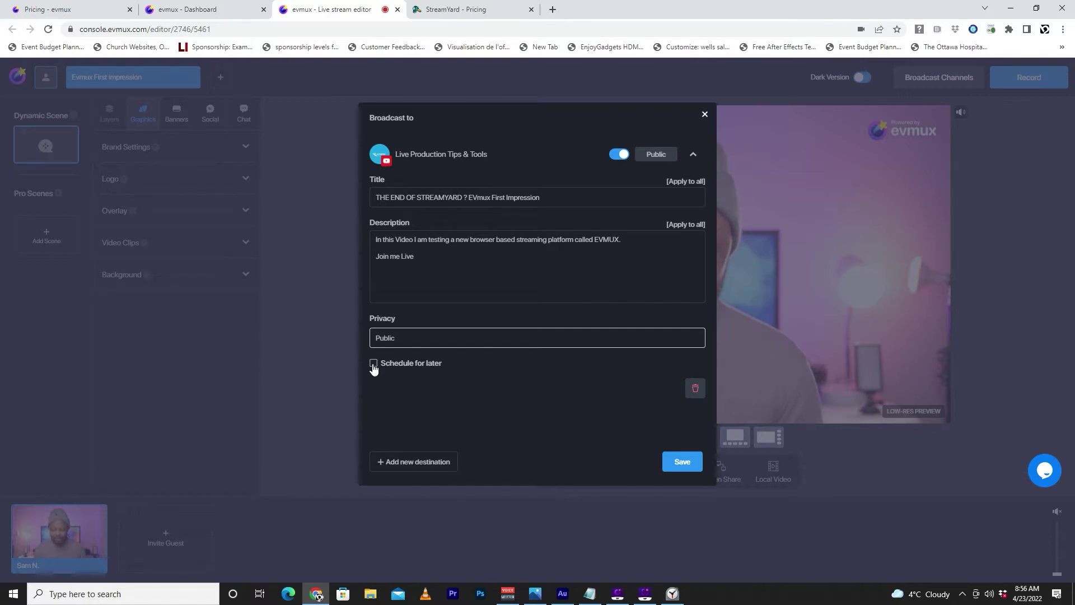
pyautogui.click(675, 463)
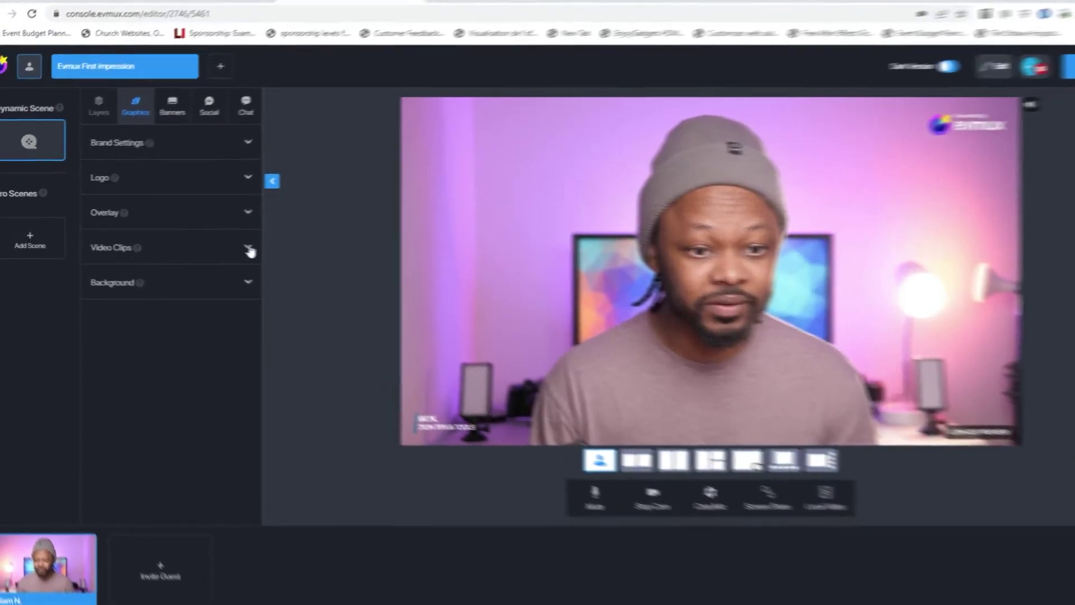
# - Examine the upload options for video clips, backgrounds and logos in the studio's graphics settings
pyautogui.click(246, 244)
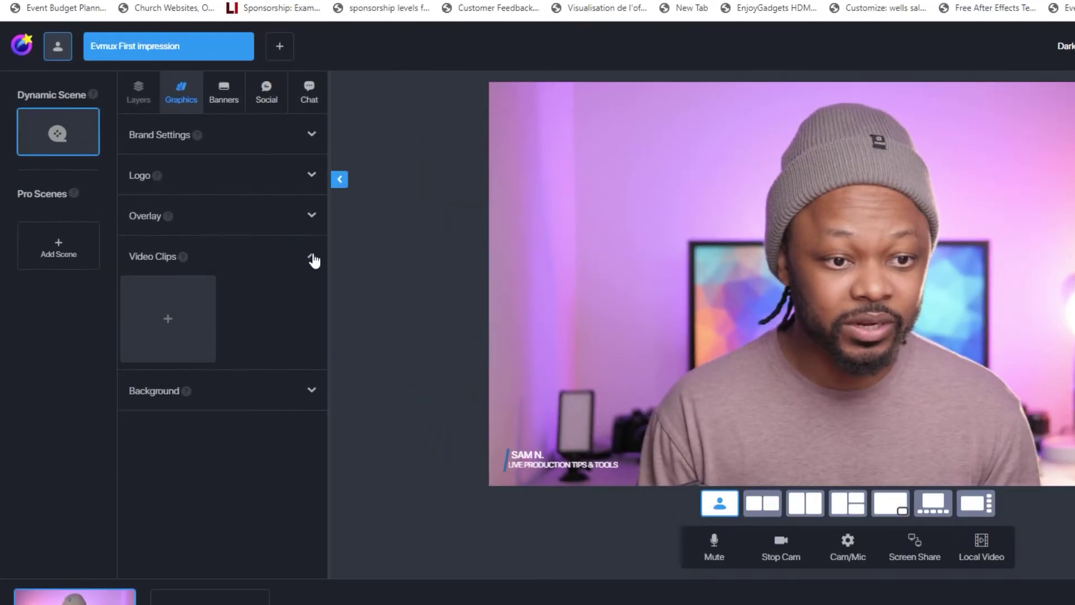
pyautogui.click(313, 259)
pyautogui.click(312, 299)
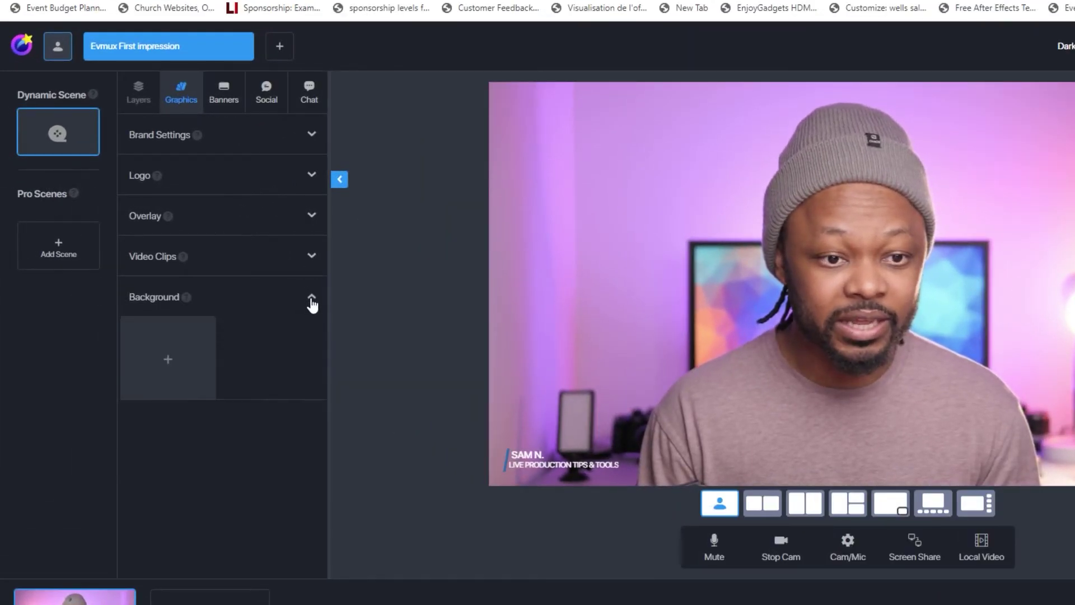
pyautogui.click(312, 300)
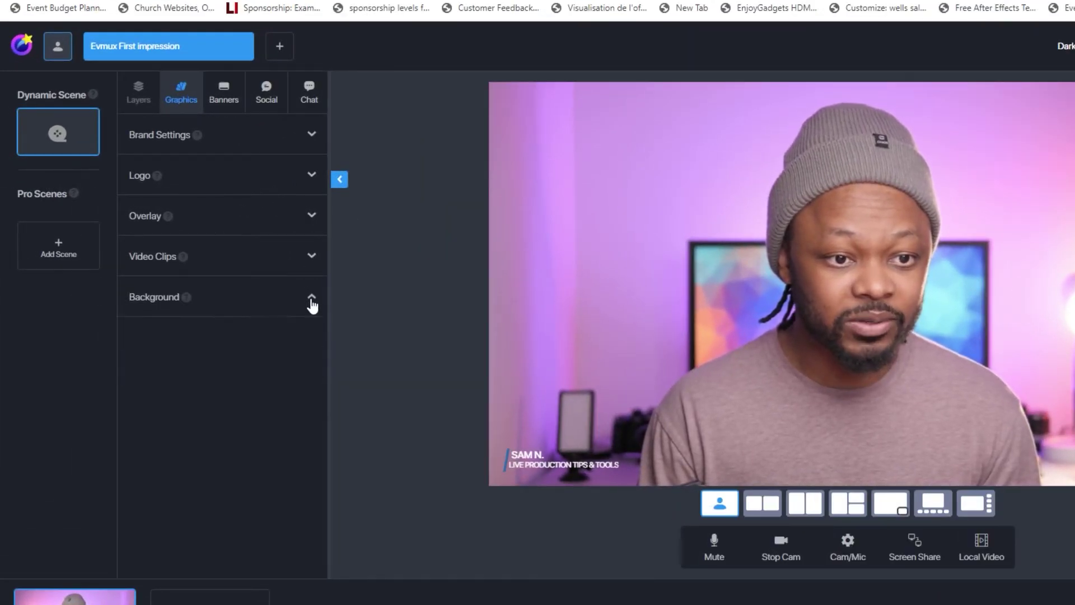
pyautogui.click(311, 176)
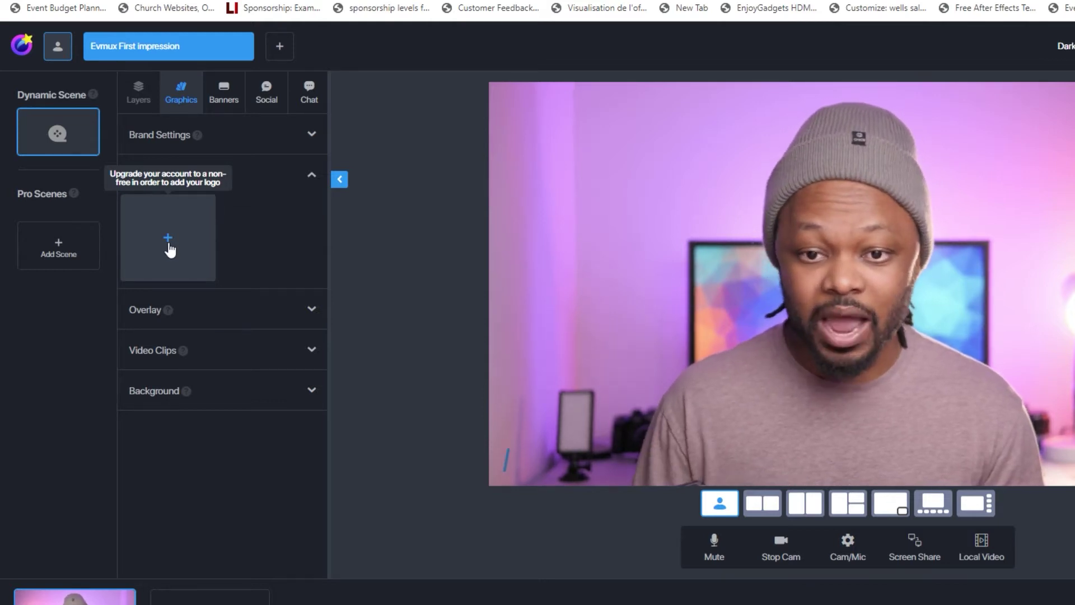
pyautogui.click(311, 178)
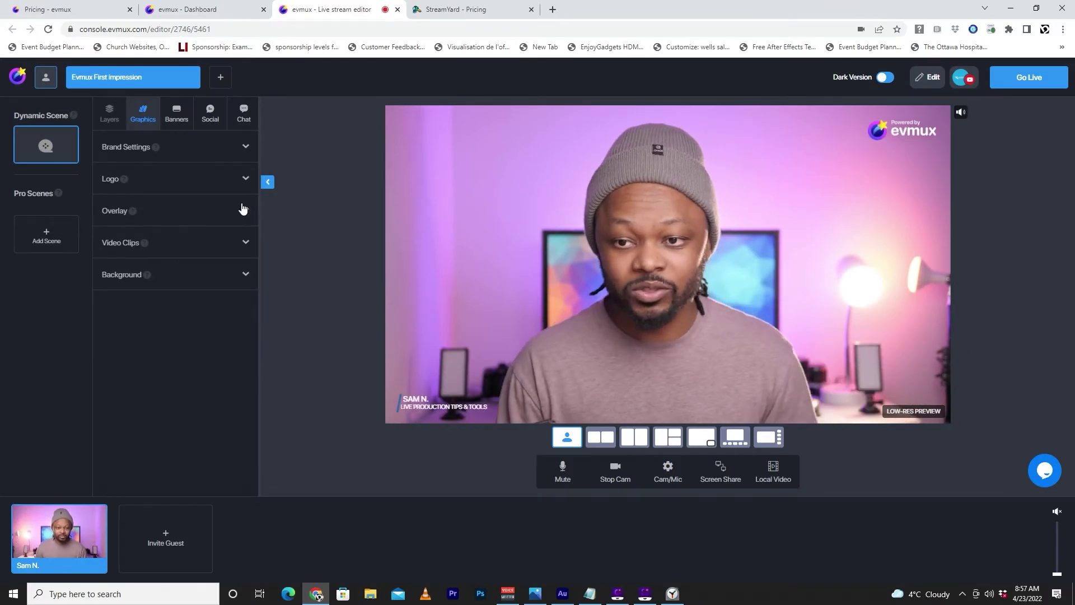
# - Start the live broadcast with recording enabled and check the running stopwatch in Alarms & Clock
pyautogui.click(1020, 86)
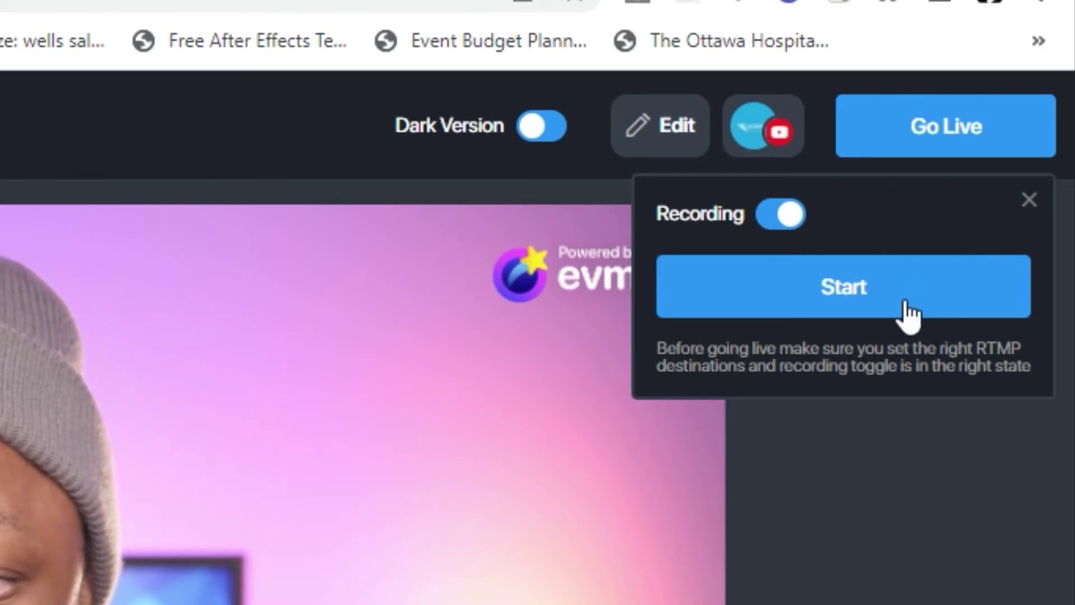
pyautogui.click(895, 309)
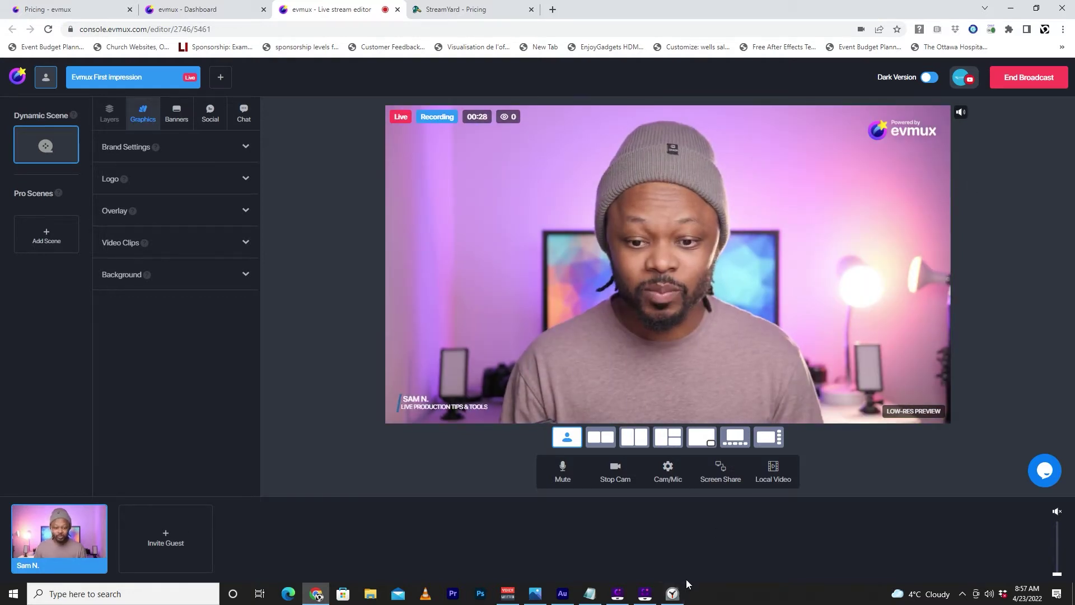
pyautogui.click(671, 597)
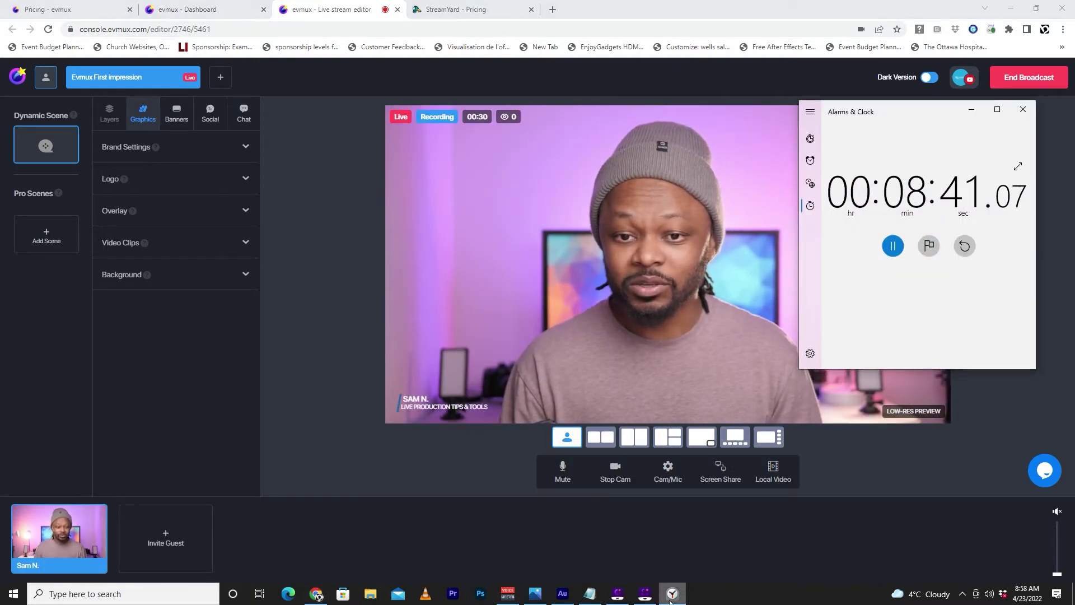
pyautogui.click(972, 110)
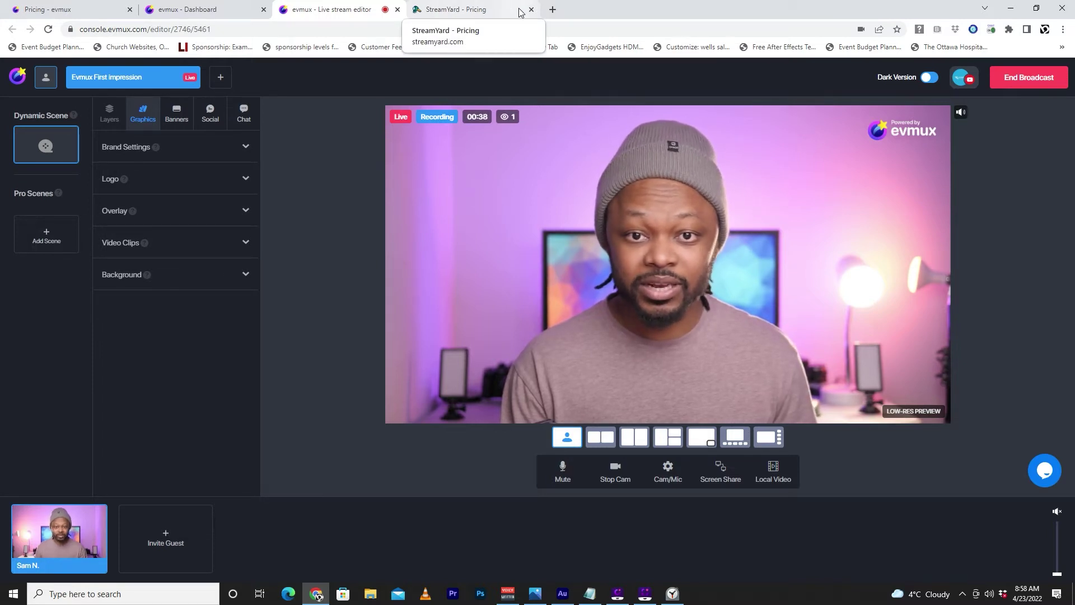
# - Open the Live Production Tips & Tools YouTube channel page in a new browser tab and check for the live broadcast
pyautogui.click(553, 10)
pyautogui.click(413, 283)
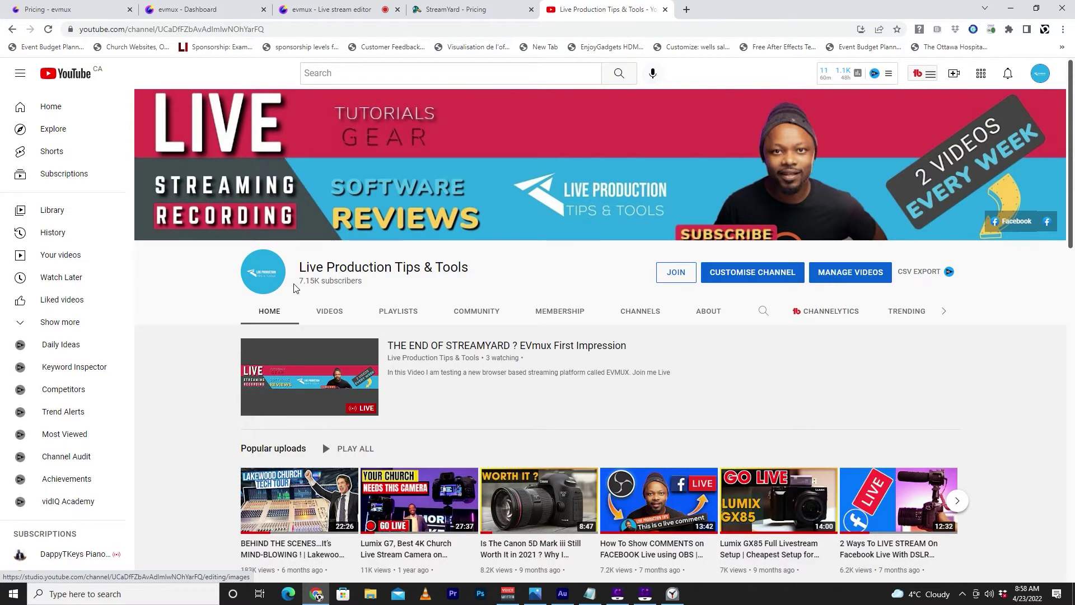
pyautogui.scroll(-2, 225, 317)
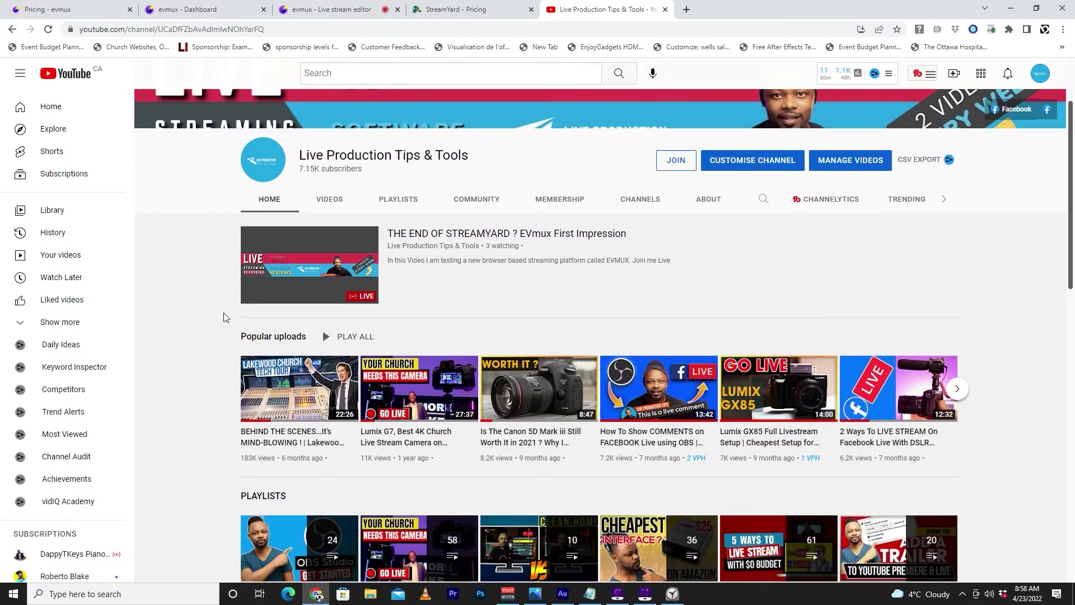